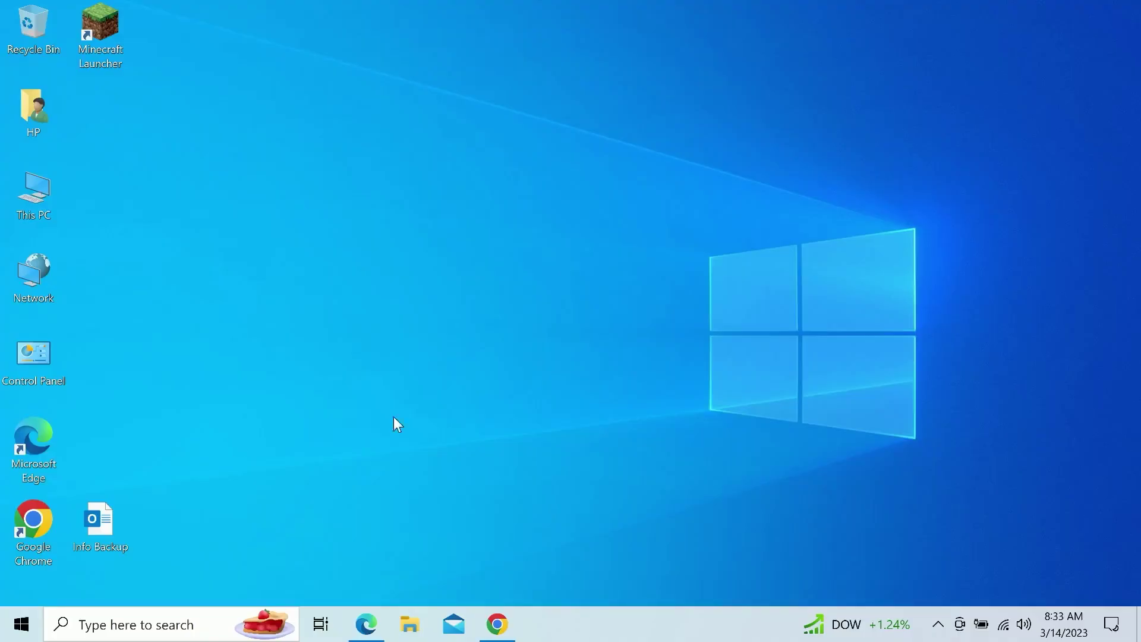
# - Open Command Prompt from search, run ipconfig, and highlight IPv4 address 192.168.12.239
pyautogui.click(152, 624)
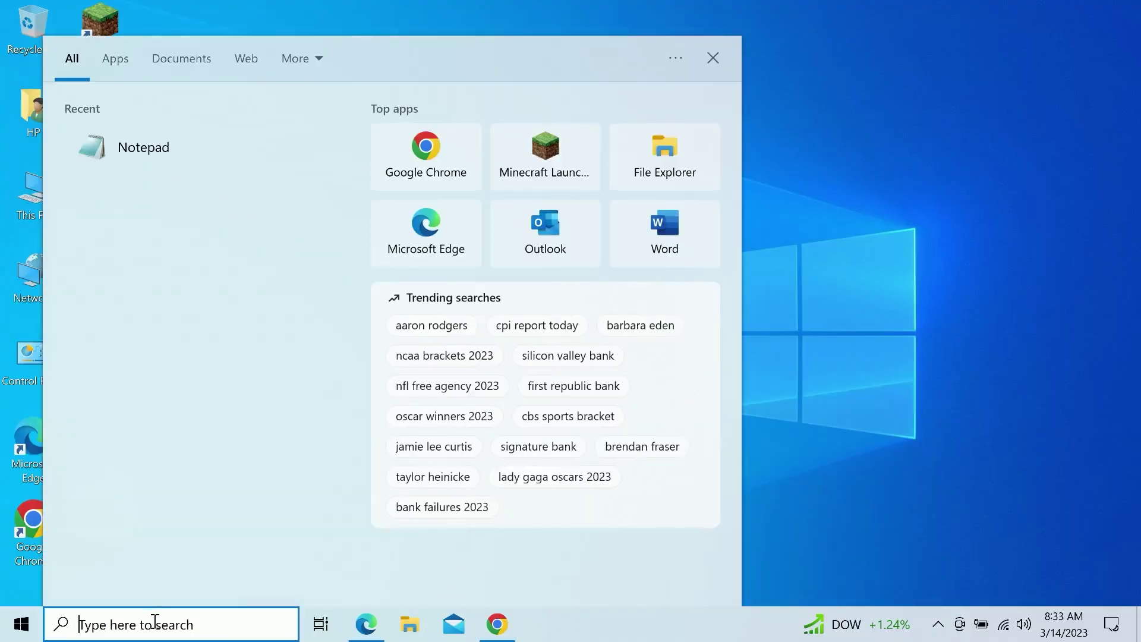
pyautogui.write('cm')
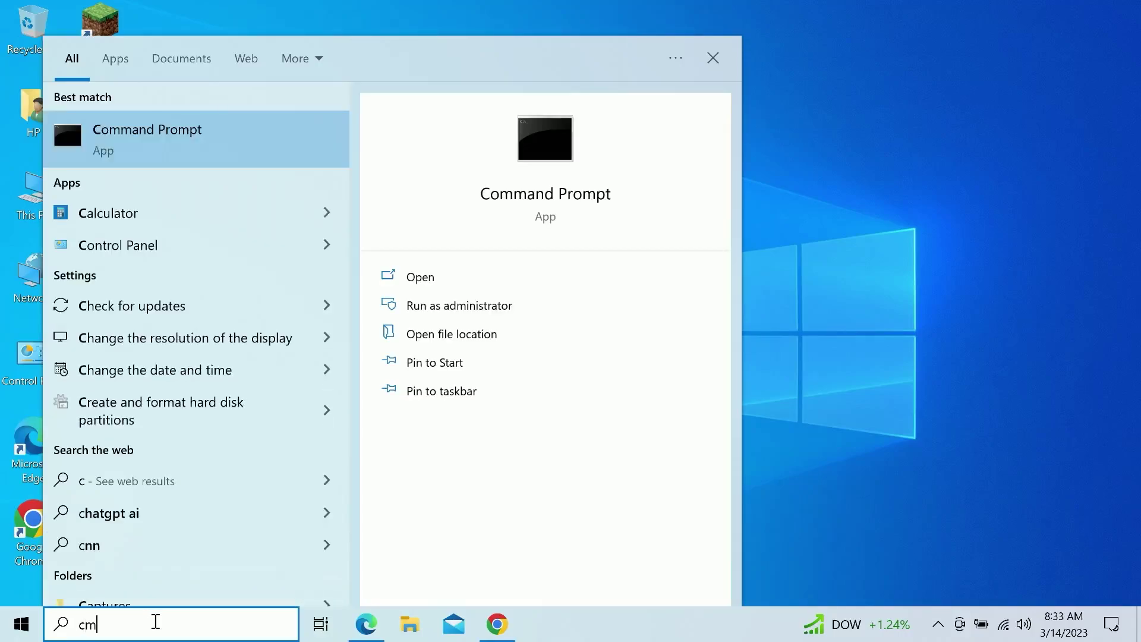
pyautogui.write('d')
pyautogui.press('Return')
pyautogui.write('ipconfig')
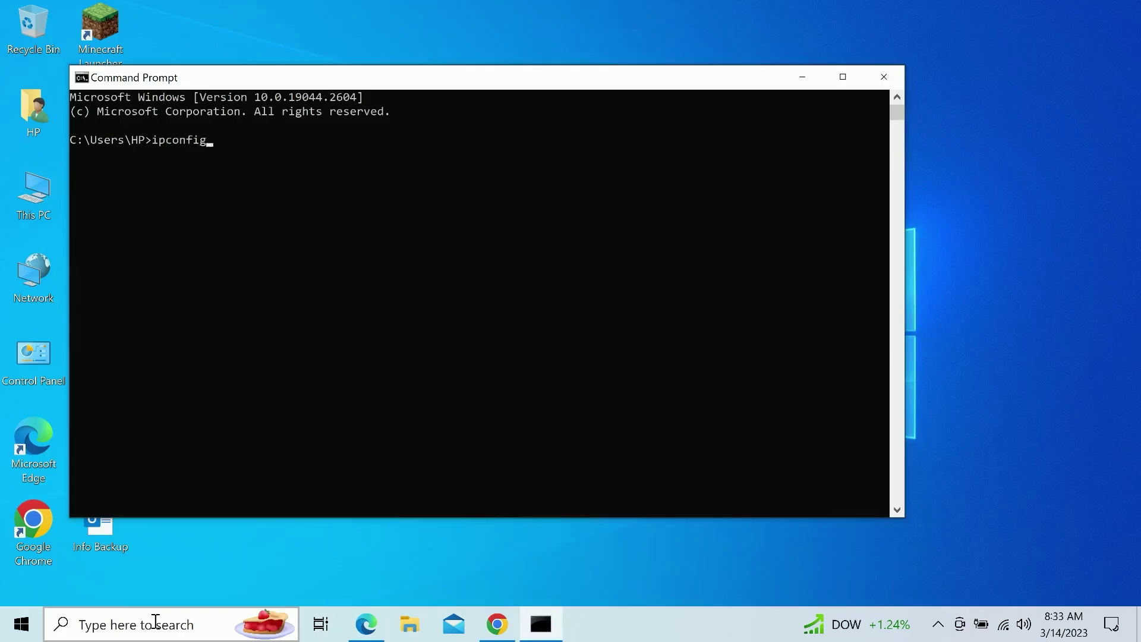
pyautogui.press('Return')
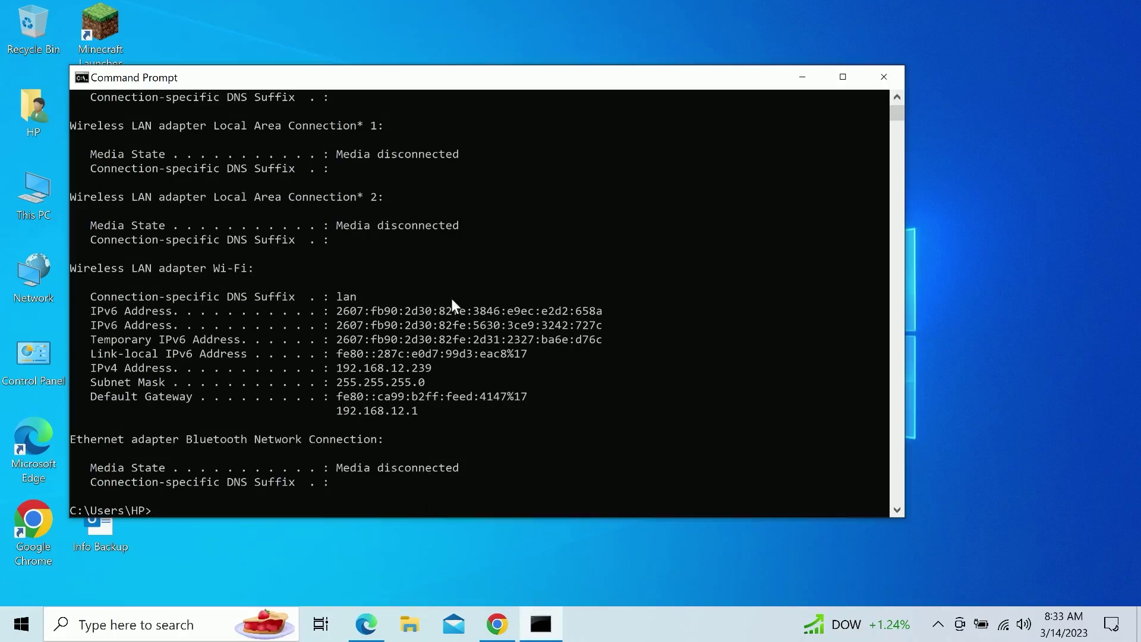
pyautogui.moveTo(281, 382); pyautogui.dragTo(145, 369)
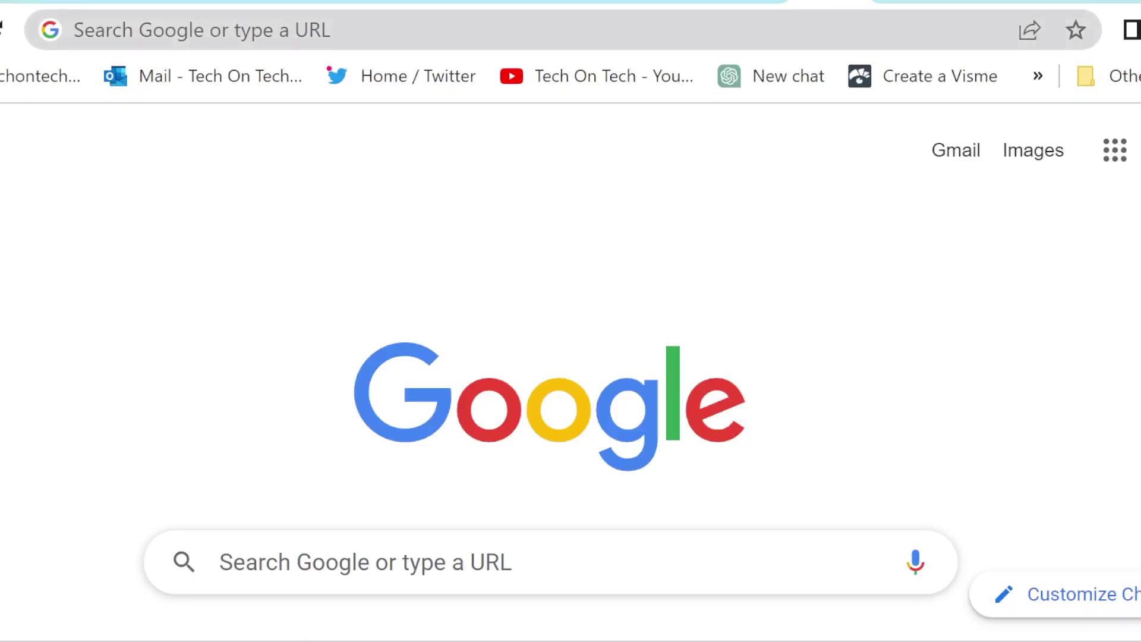
pyautogui.click(301, 29)
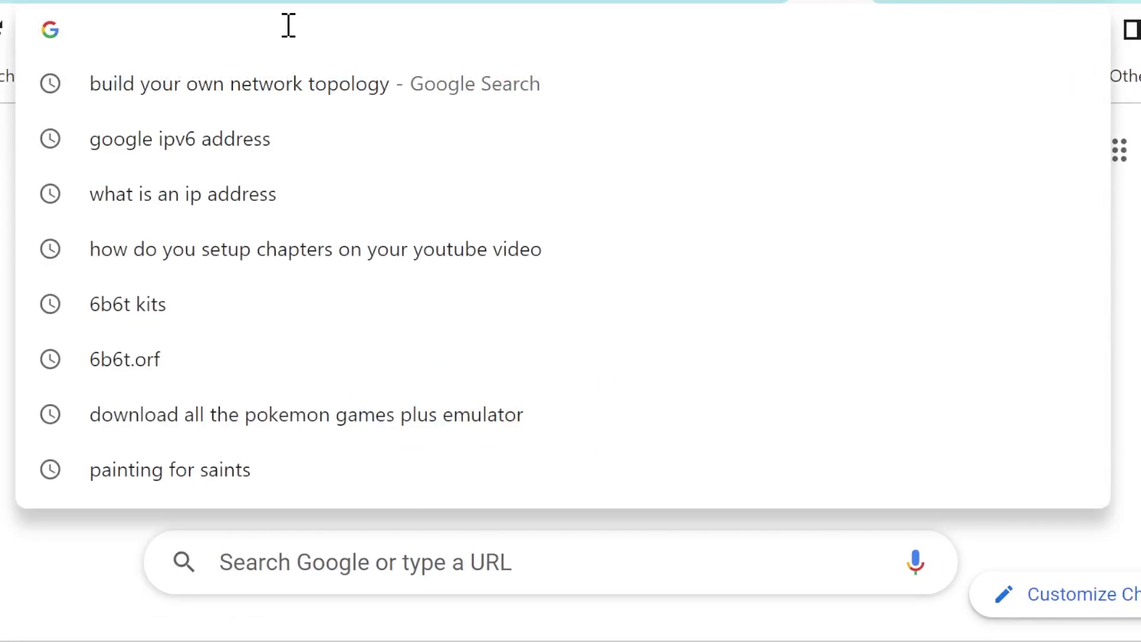
pyautogui.write('w')
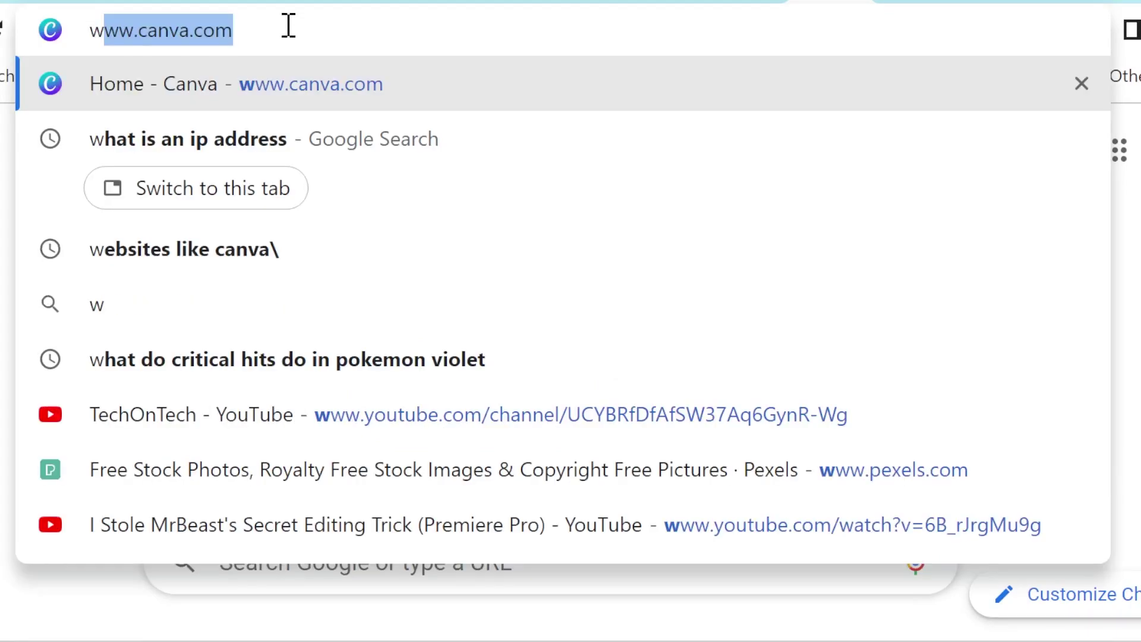
pyautogui.write('hat')
pyautogui.press('Return')
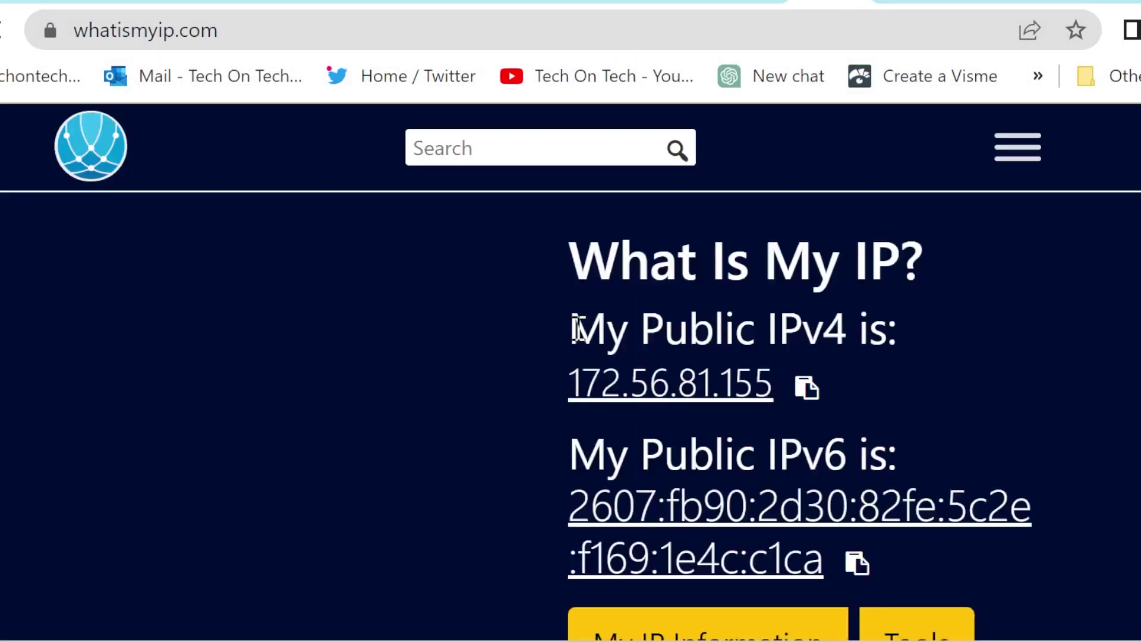
pyautogui.scroll(-2, 593, 299)
pyautogui.scroll(2, 597, 262)
pyautogui.moveTo(656, 295); pyautogui.dragTo(766, 420)
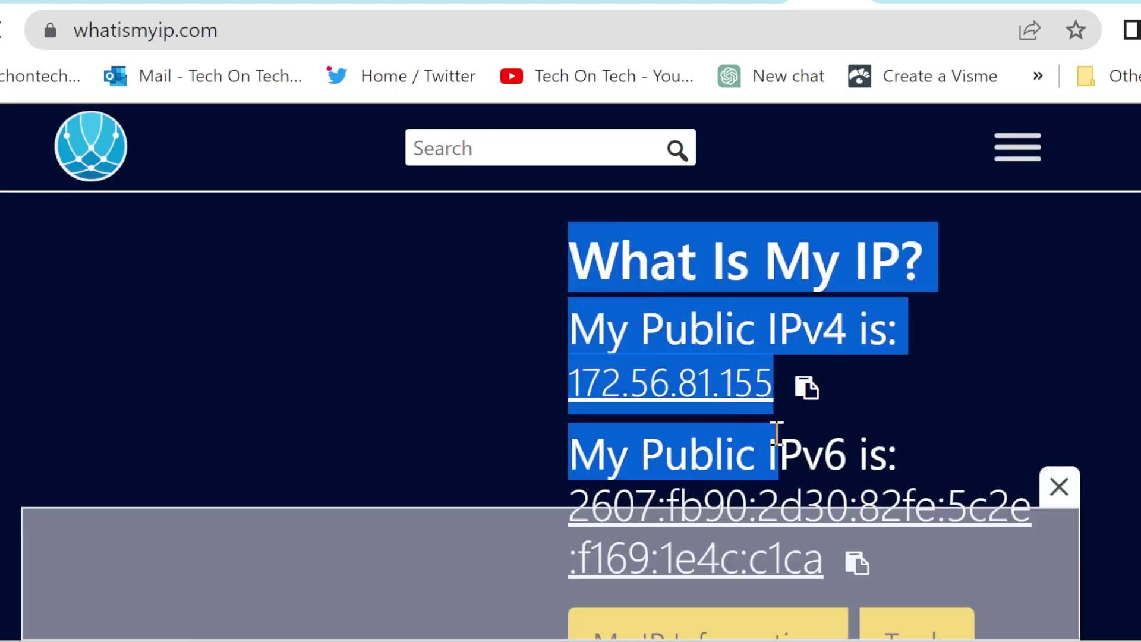
pyautogui.click(819, 527)
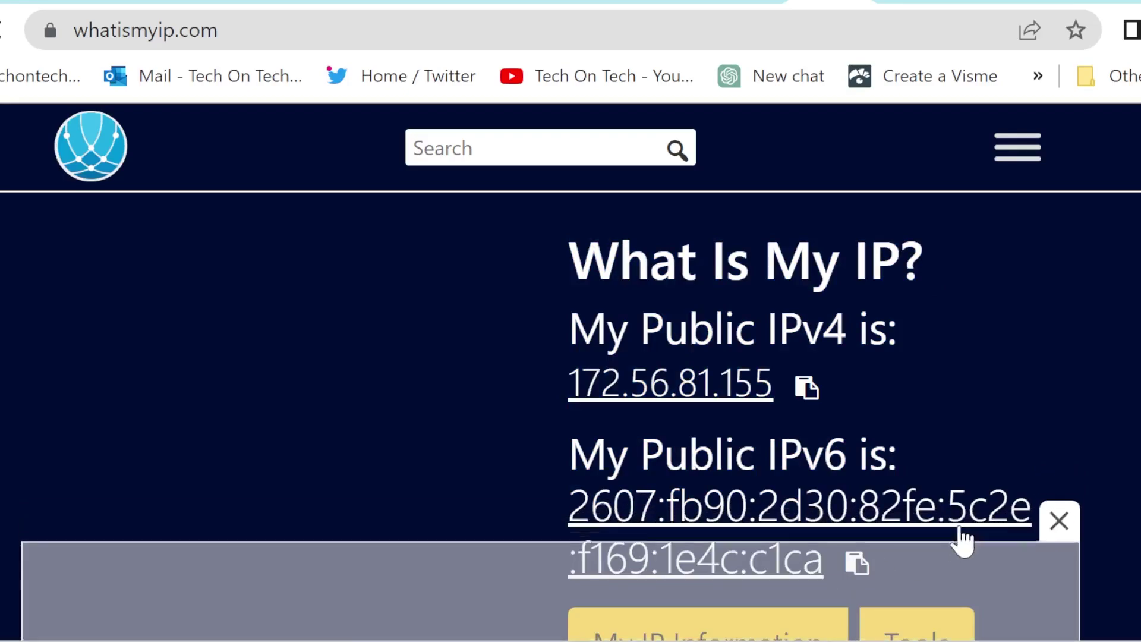